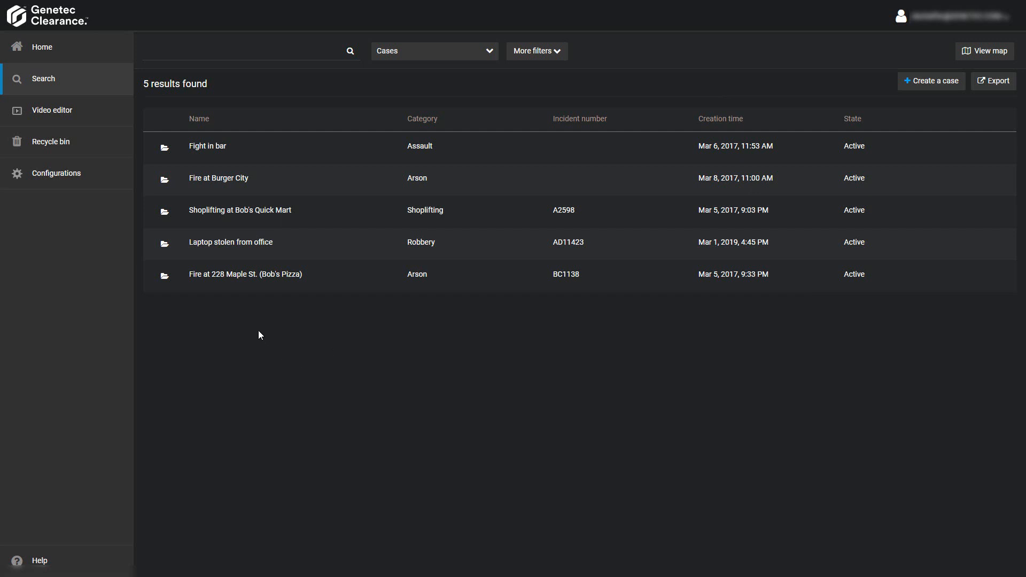
Step: Open the 'Fight in bar' case from the search results
{"action": "left_click", "coordinate": [208, 153]}
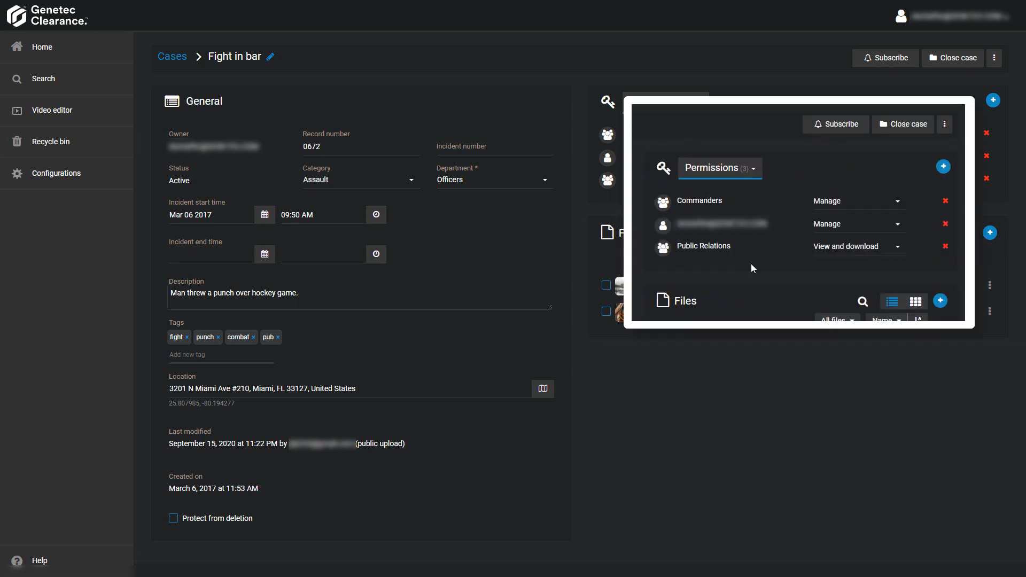
Step: Switch the case's Permissions view to File requests
{"action": "left_click", "coordinate": [746, 169]}
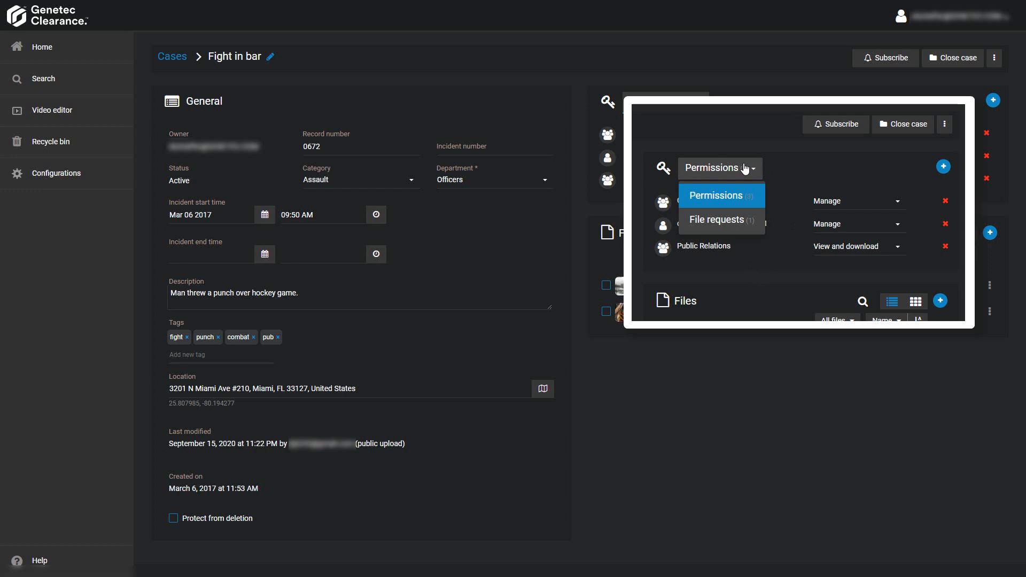
{"action": "left_click", "coordinate": [747, 222]}
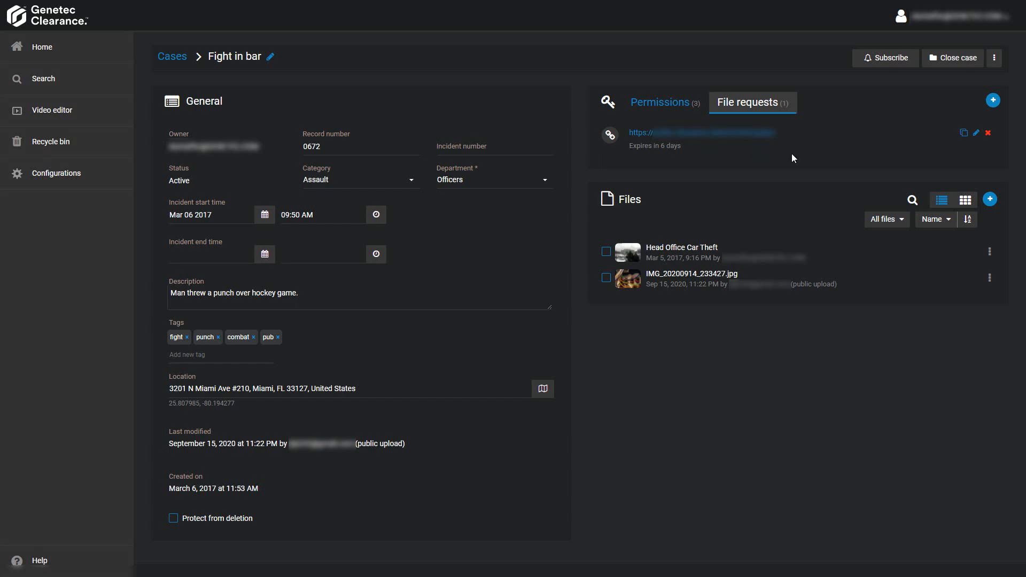
Step: Draft a file request 'Fight in bar during hockey game' requesting altercation video, adding location and time
{"action": "left_click", "coordinate": [992, 101]}
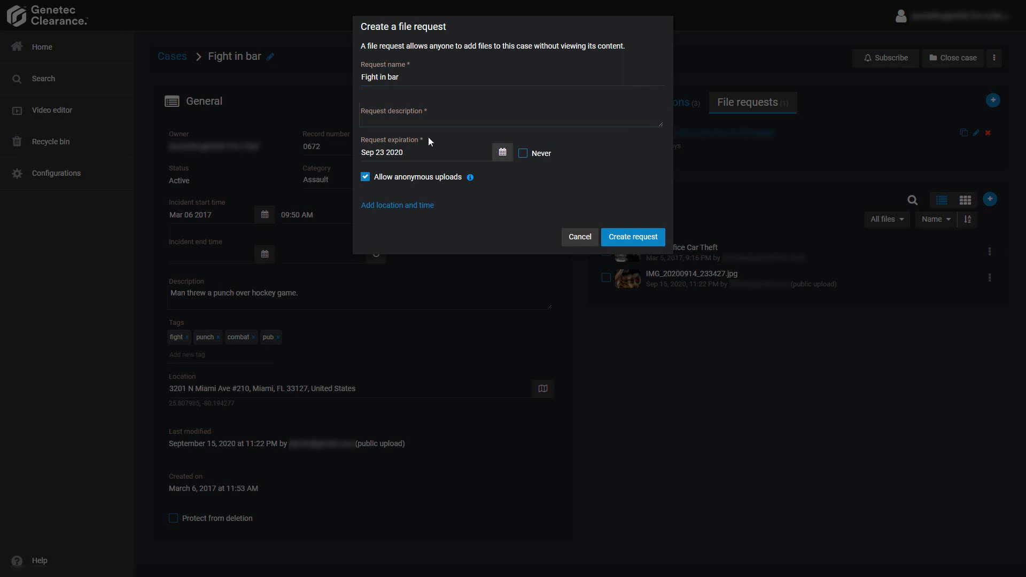
{"action": "left_click", "coordinate": [436, 76]}
{"action": "type", "text": "during h"}
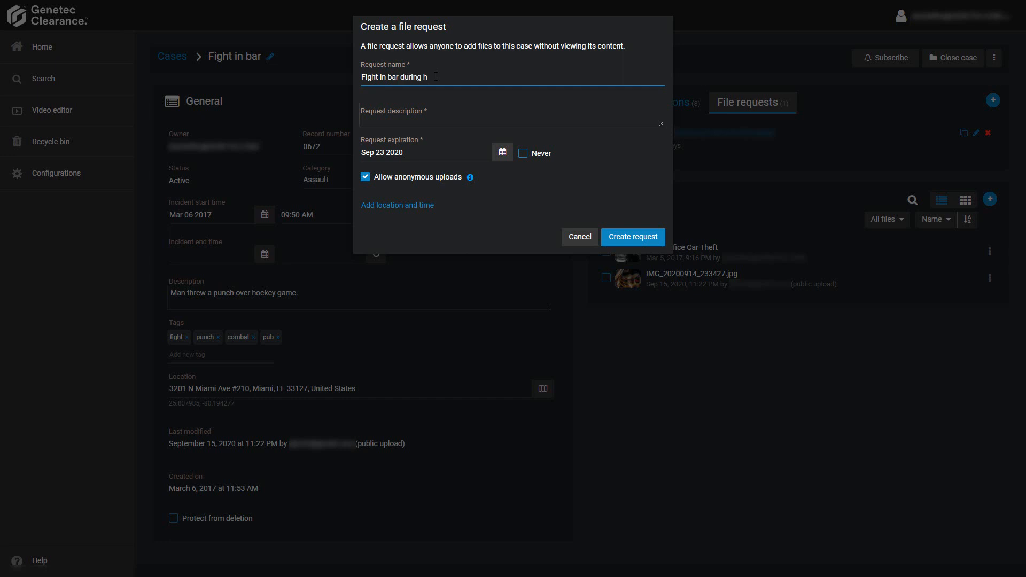
{"action": "type", "text": "ockey game"}
{"action": "left_click", "coordinate": [458, 121]}
{"action": "type", "text": "Please send"}
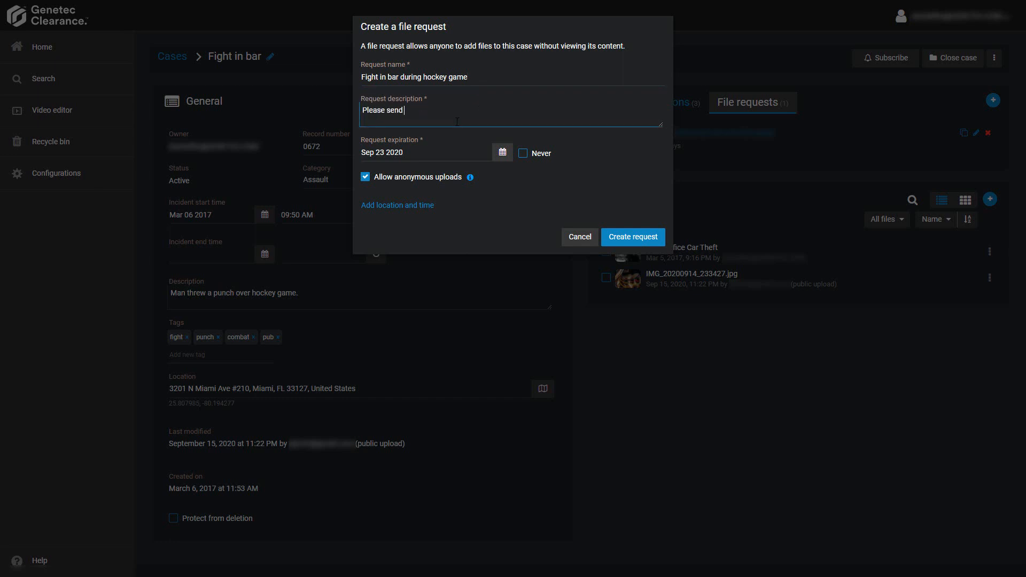
{"action": "type", "text": " us any video you have from the altercation during the ho"}
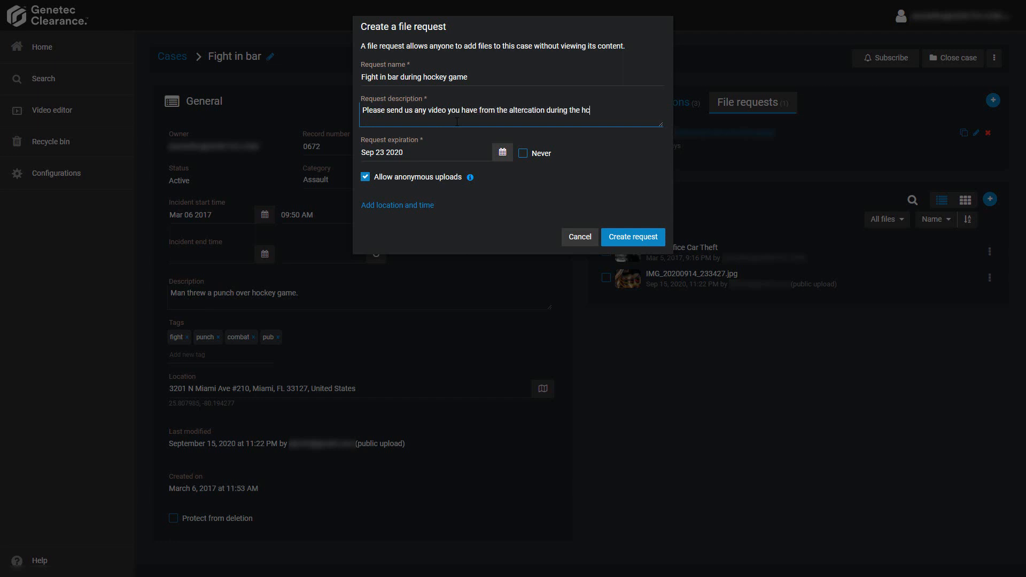
{"action": "type", "text": "ckey game."}
{"action": "left_click", "coordinate": [430, 213]}
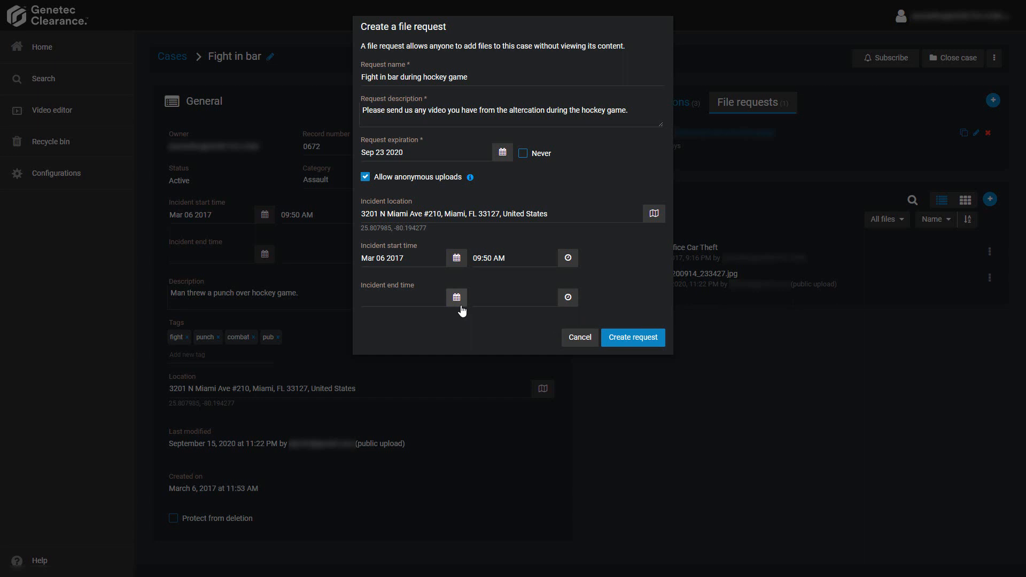
Step: Create the file request and close the 'File request created' confirmation
{"action": "left_click", "coordinate": [631, 337]}
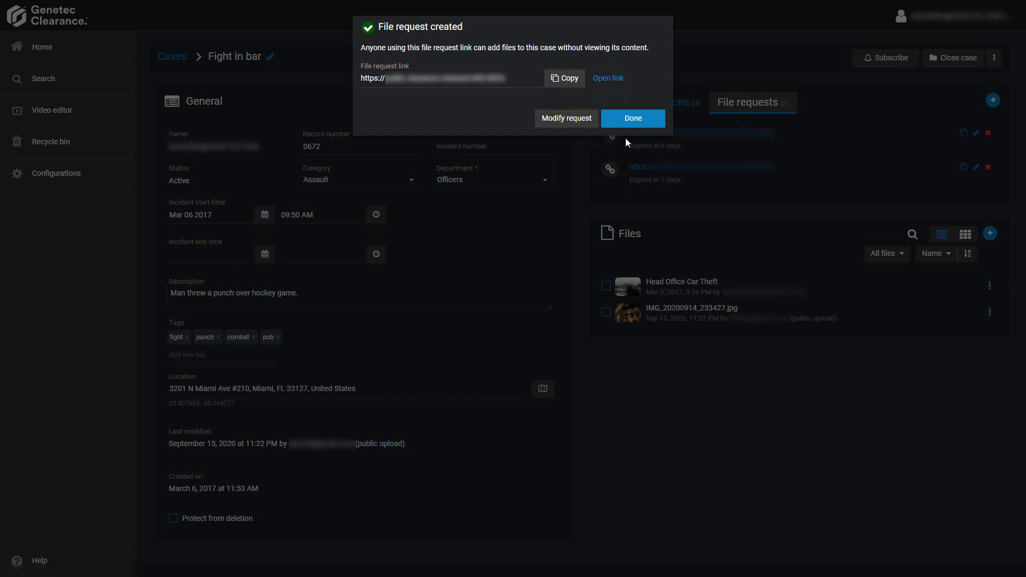
{"action": "left_click", "coordinate": [633, 119]}
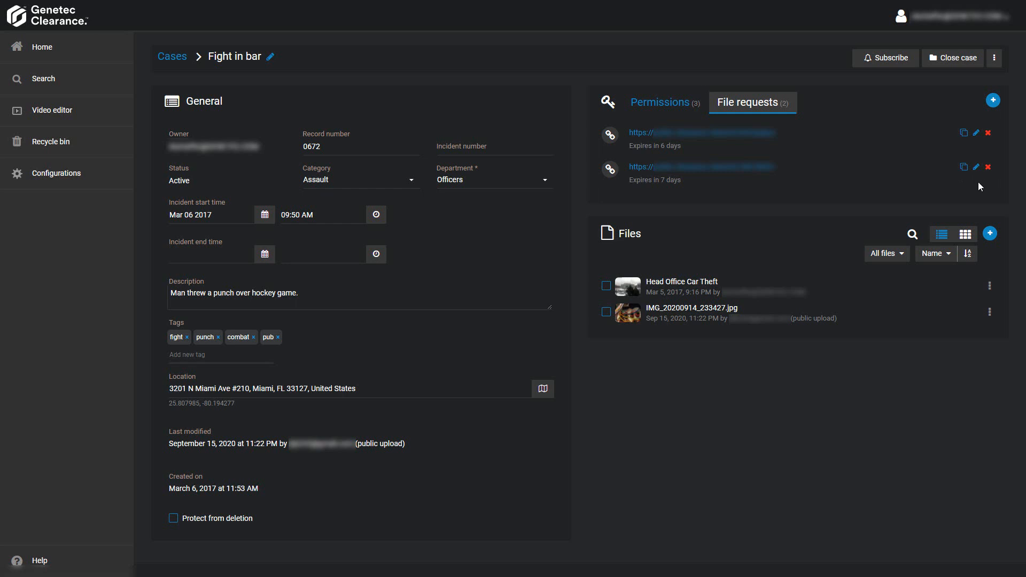
Step: Copy the new 7-day request link and open its public upload page
{"action": "left_click", "coordinate": [967, 170]}
{"action": "left_click", "coordinate": [709, 167]}
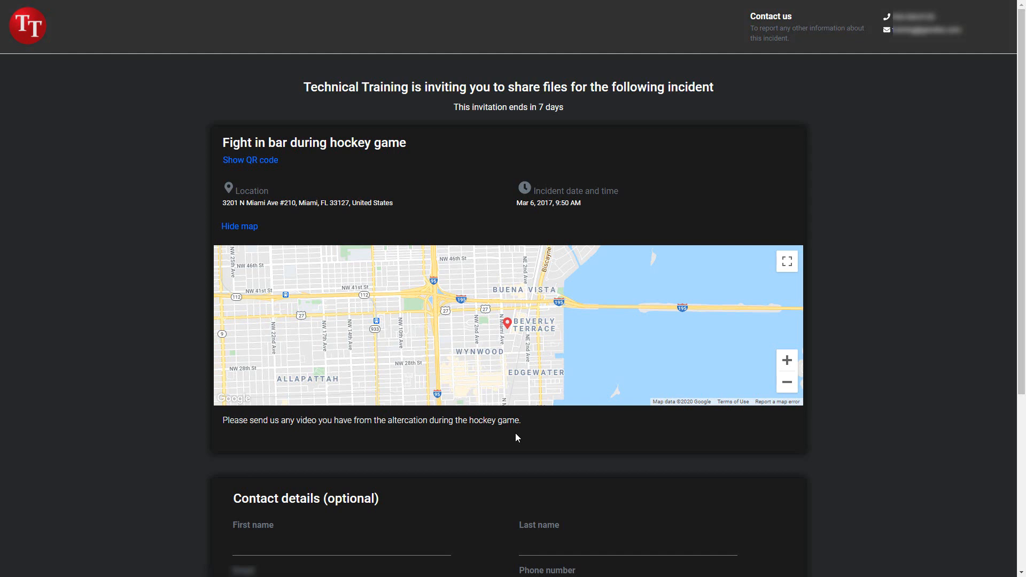
Step: Enter the uploader's first name, last name and e-mail, accept the terms, and continue
{"action": "scroll", "coordinate": [516, 438], "scroll_direction": "down", "scroll_amount": 5}
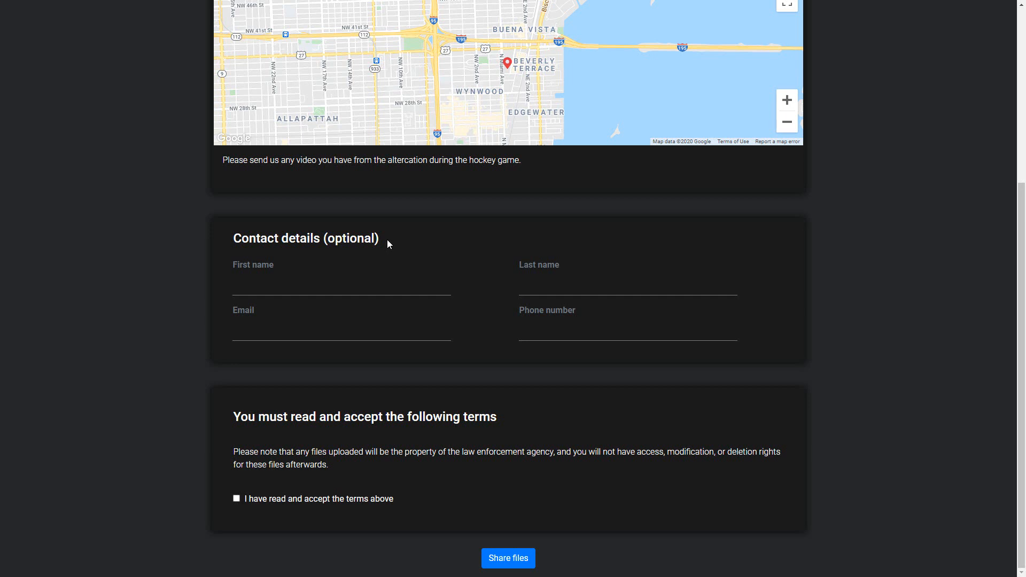
{"action": "left_click", "coordinate": [306, 285]}
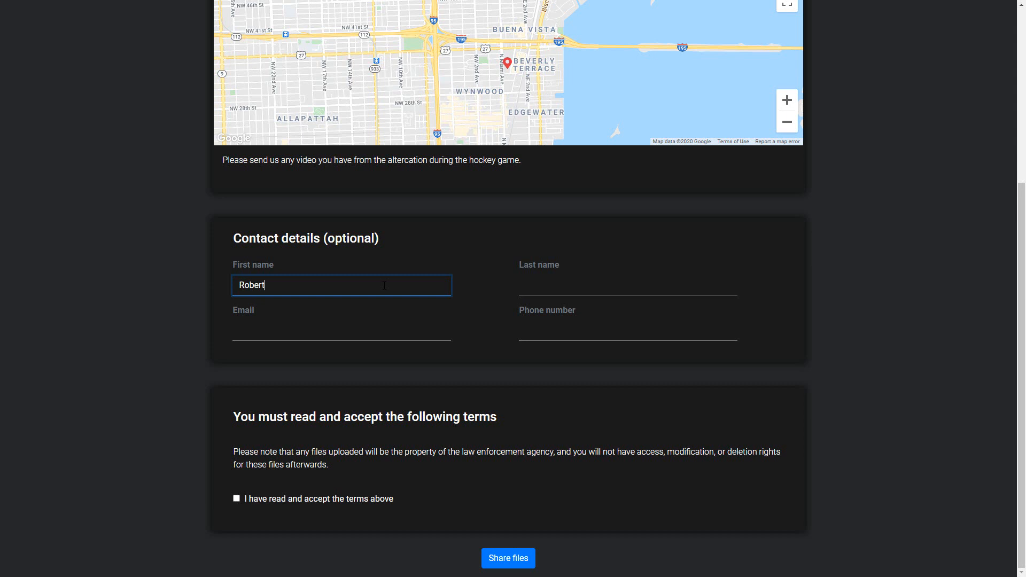
{"action": "left_click", "coordinate": [642, 286]}
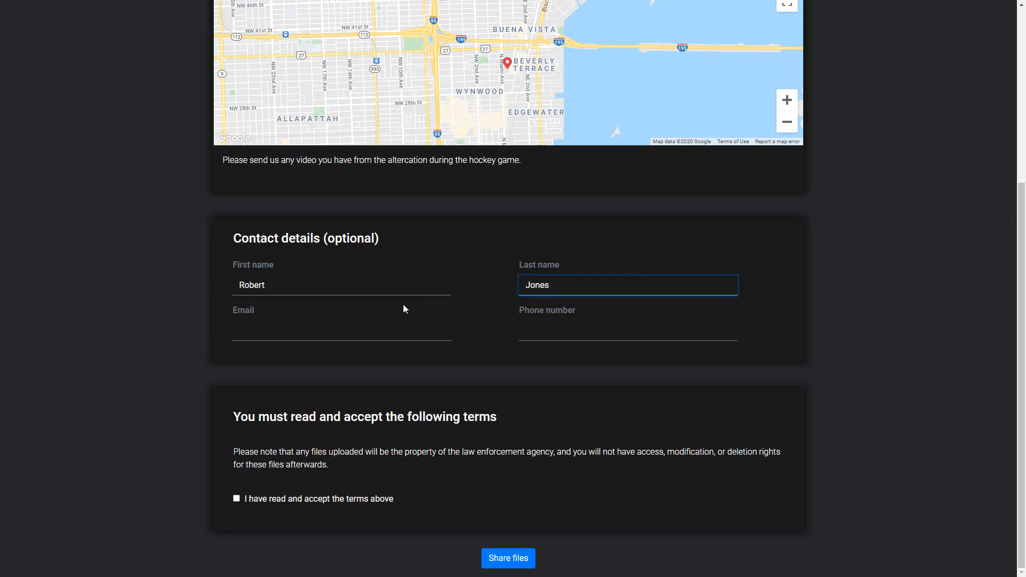
{"action": "left_click", "coordinate": [343, 336]}
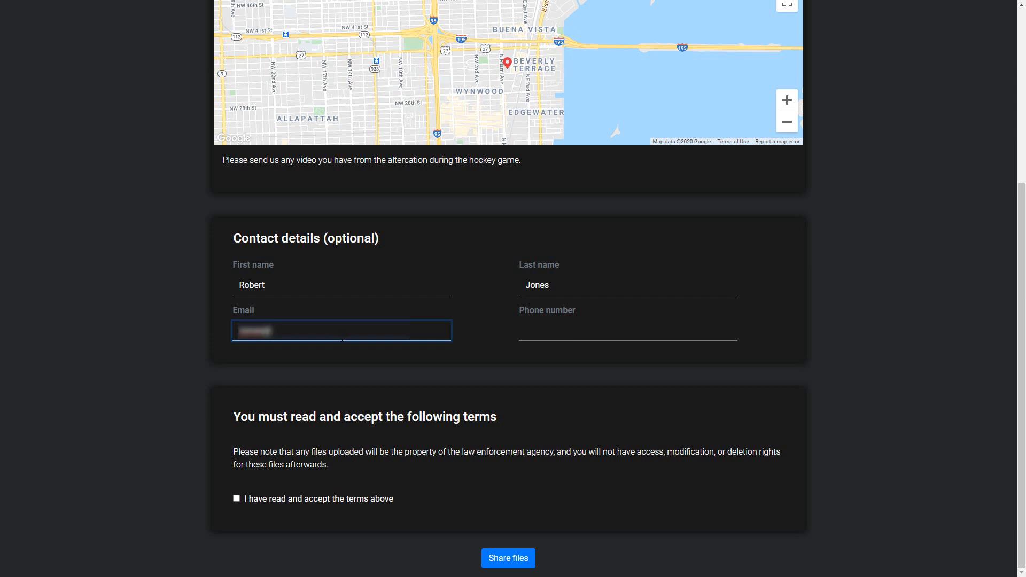
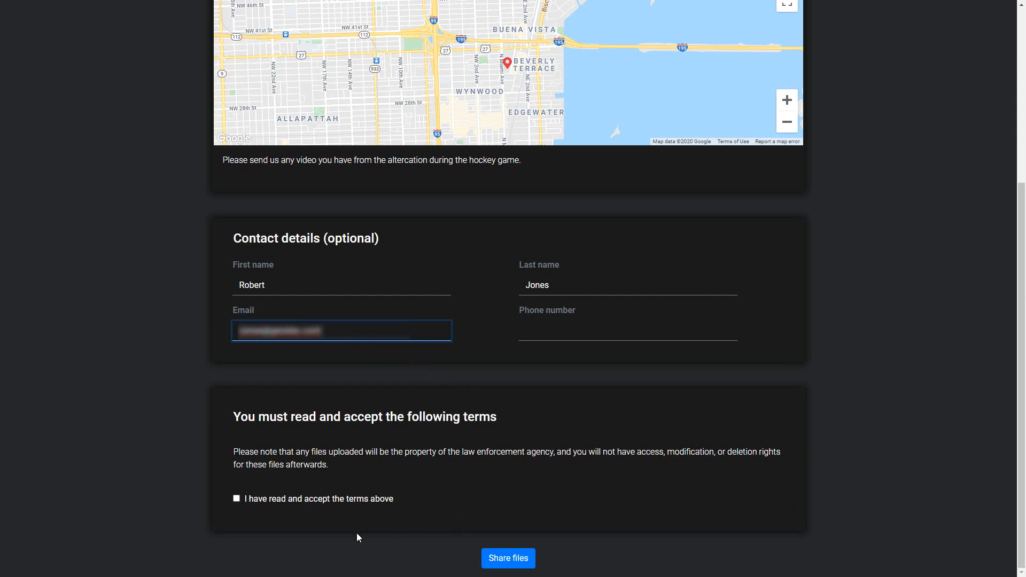
{"action": "left_click", "coordinate": [235, 502]}
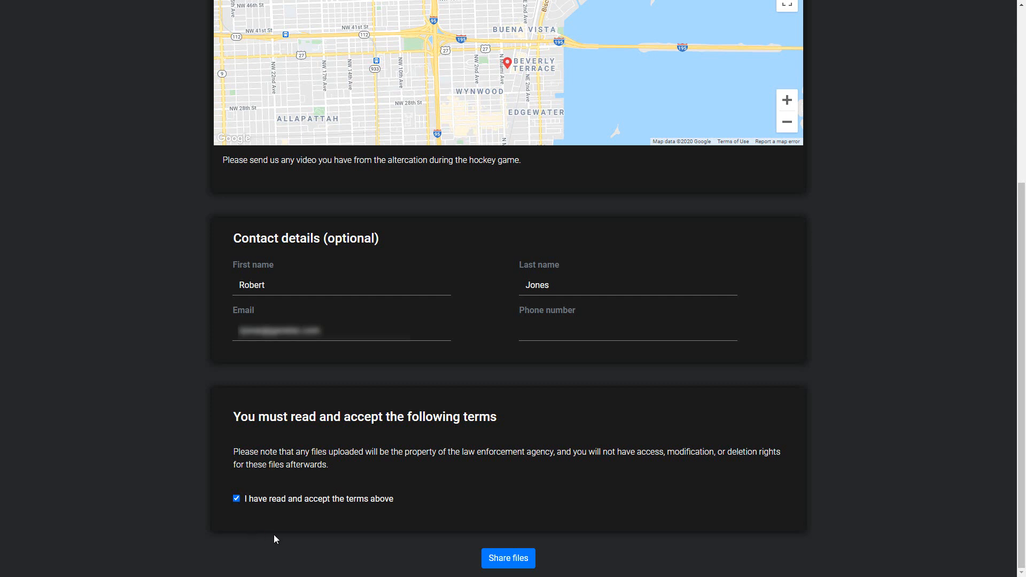
{"action": "left_click", "coordinate": [502, 561]}
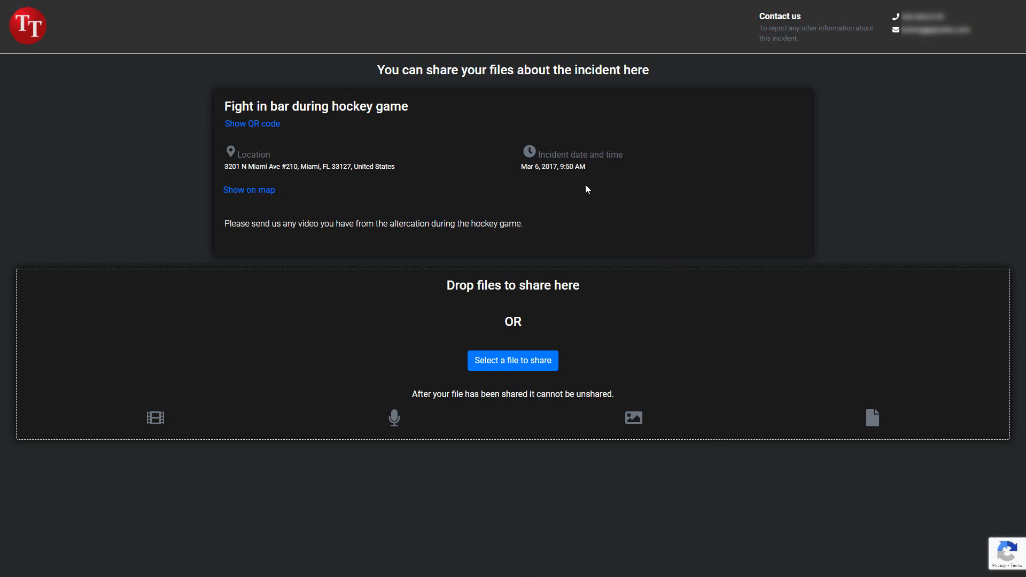
{"action": "left_click", "coordinate": [252, 125]}
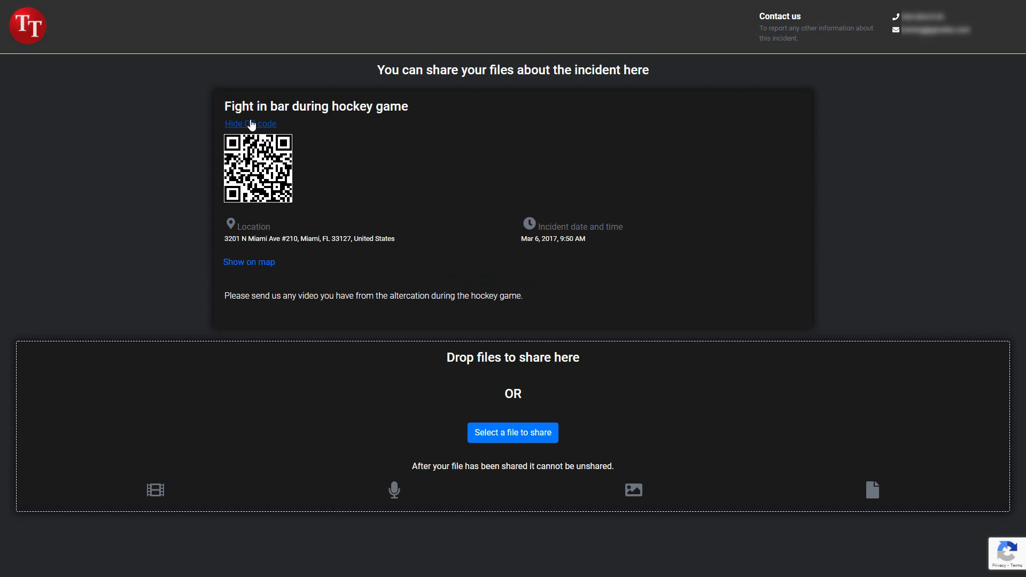
{"action": "left_click", "coordinate": [252, 125]}
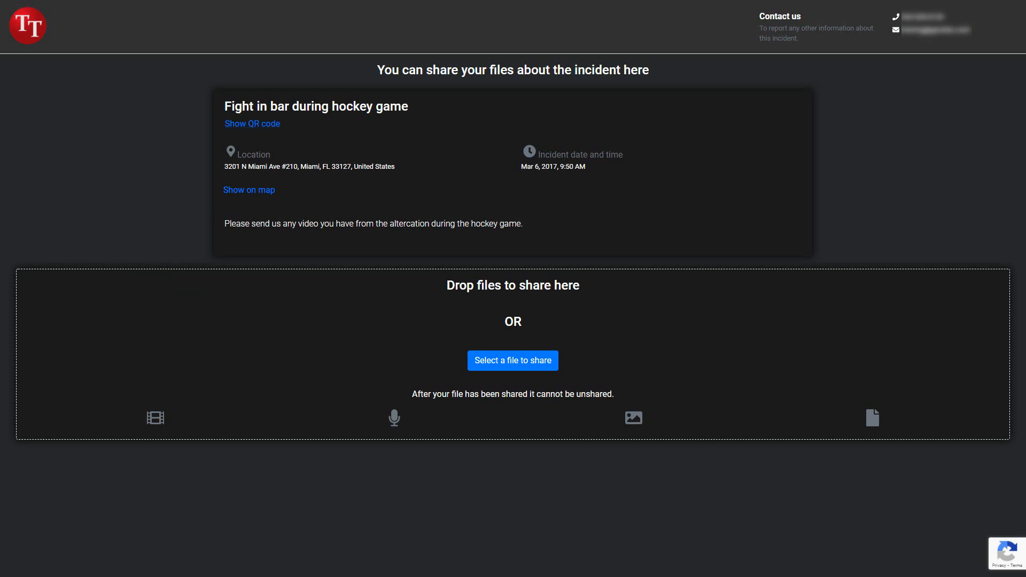
Step: Share P1000026.JPG and IMG_0964.JPG, commenting 'I think the guy is in this photo.' on P1000026.JPG
{"action": "left_click_drag", "start_coordinate": [0, 280], "coordinate": [307, 358]}
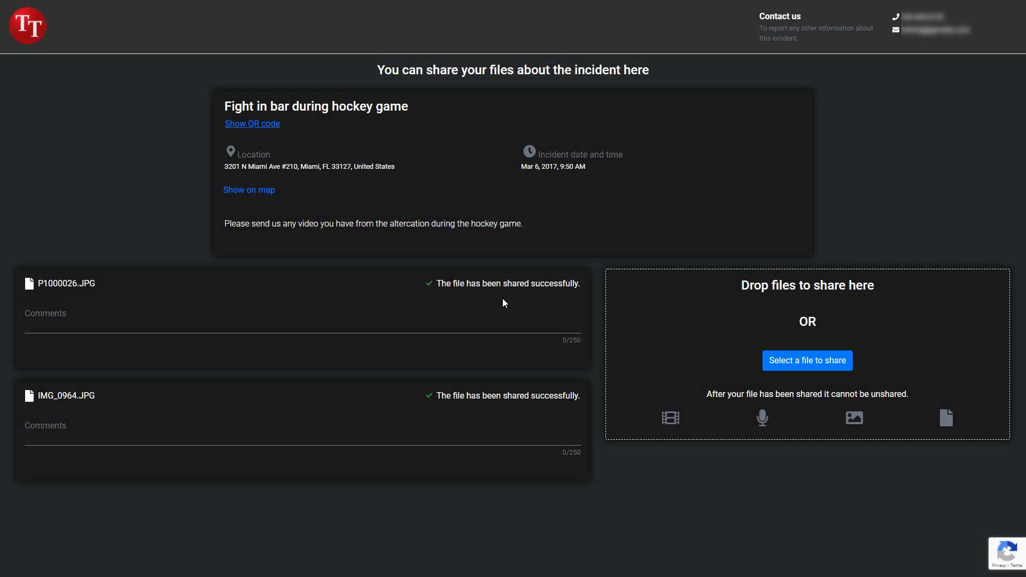
{"action": "left_click", "coordinate": [52, 323]}
{"action": "type", "text": "I think the guy"}
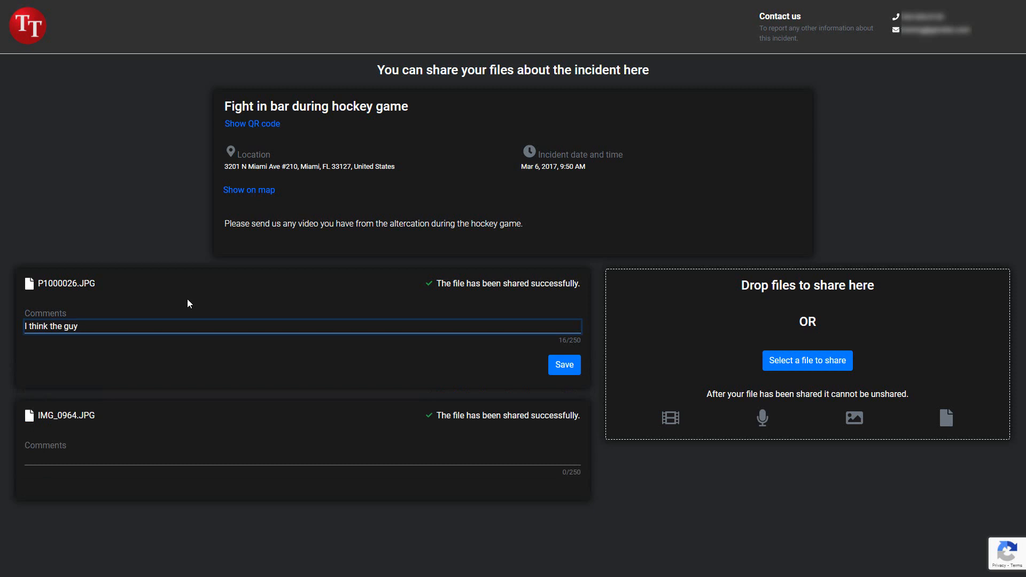
{"action": "type", "text": " is in this photo."}
{"action": "left_click", "coordinate": [564, 366]}
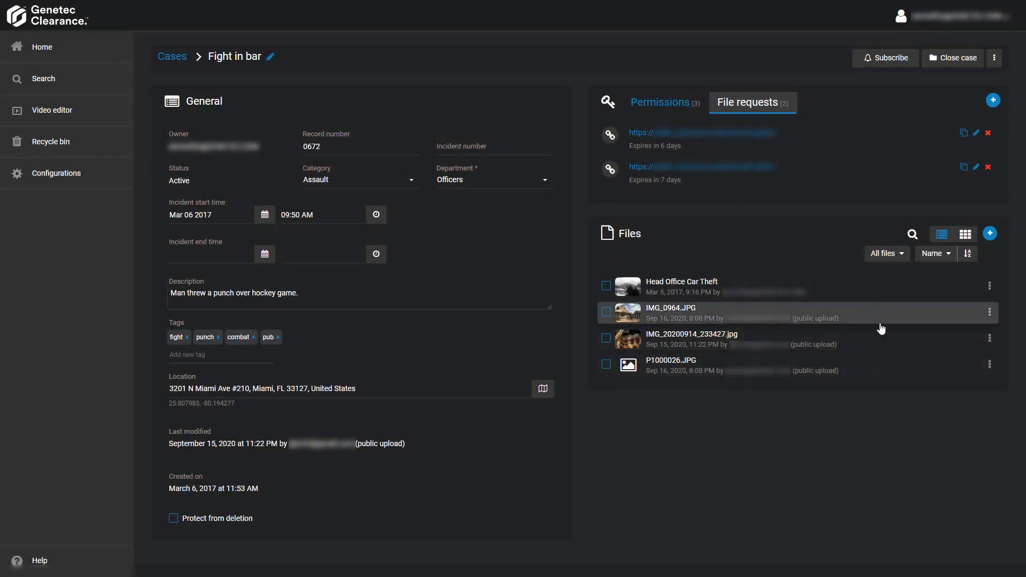
Step: View P1000026.JPG's details and scroll down to its public upload user details
{"action": "left_click", "coordinate": [991, 365]}
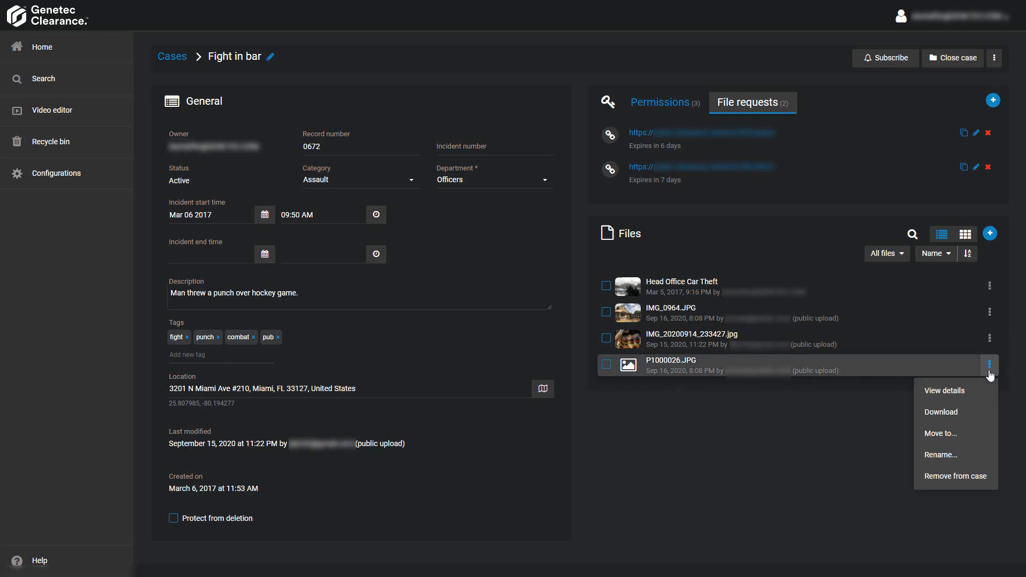
{"action": "left_click", "coordinate": [958, 391]}
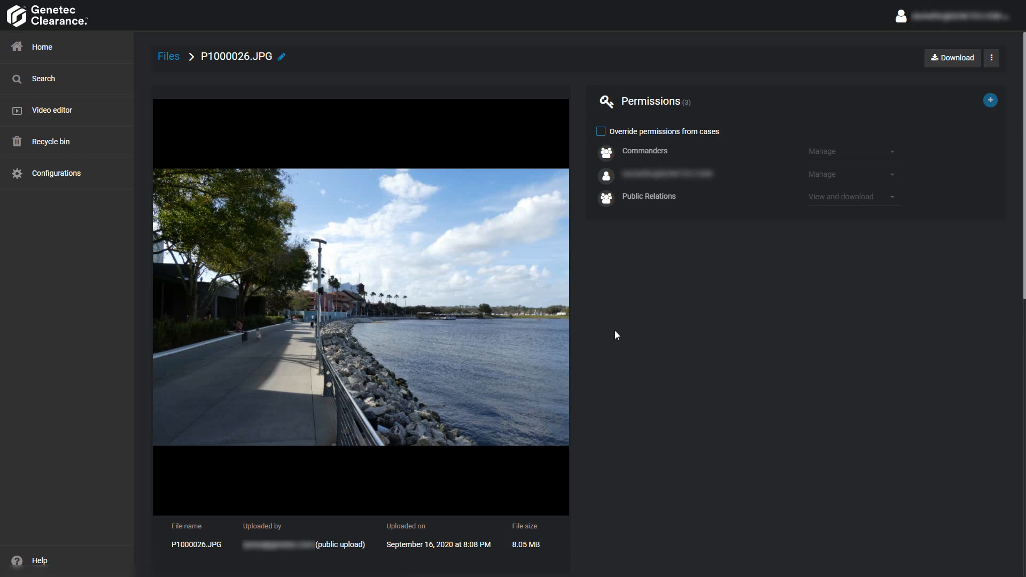
{"action": "scroll", "coordinate": [614, 331], "scroll_direction": "down", "scroll_amount": 8}
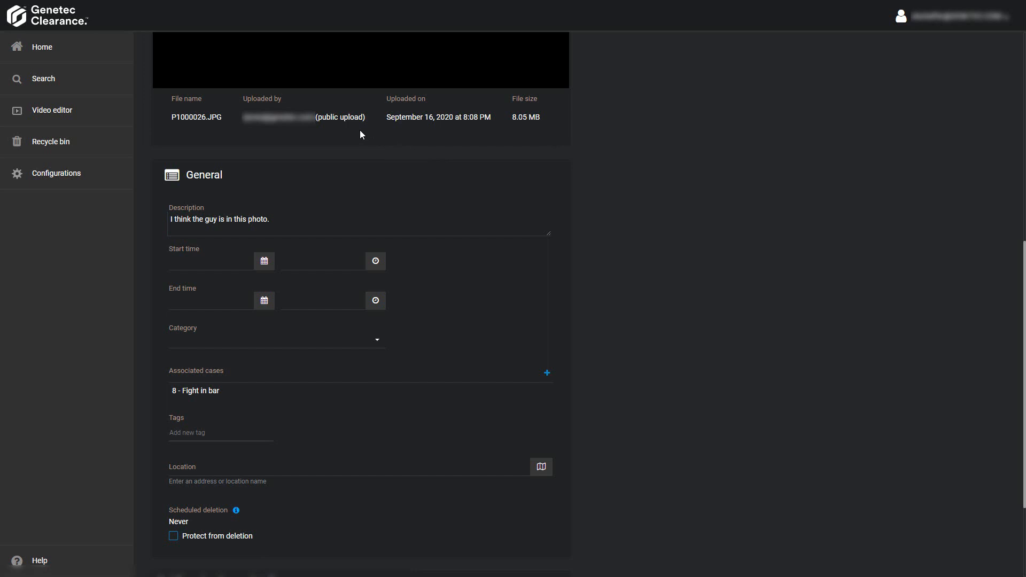
{"action": "scroll", "coordinate": [682, 281], "scroll_direction": "down", "scroll_amount": 3}
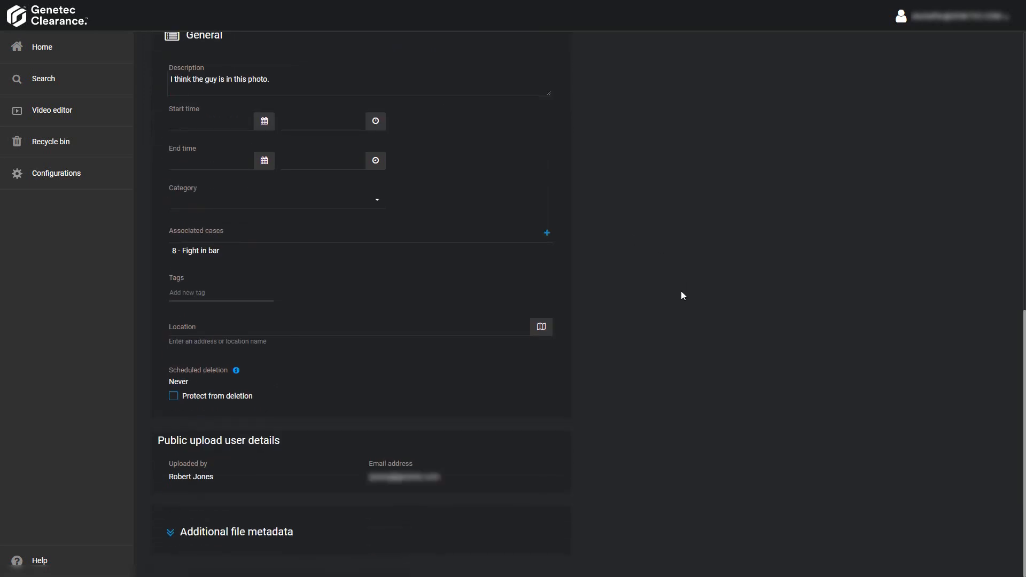